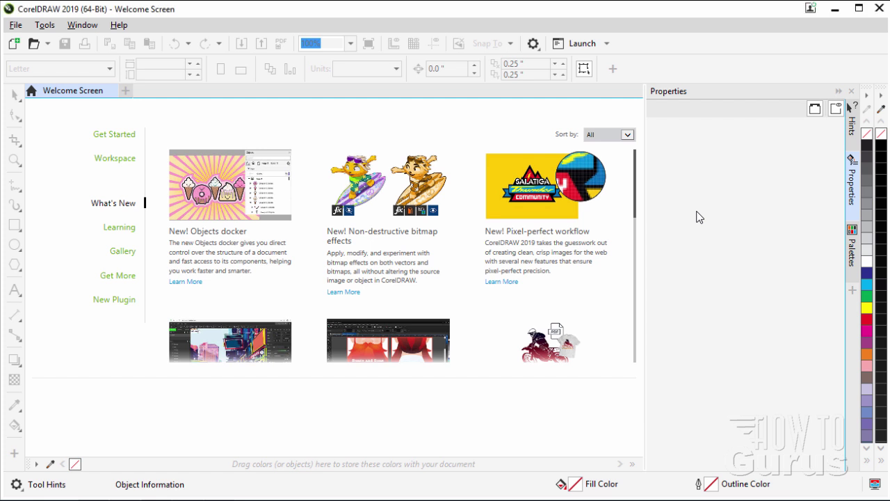
Step: Scroll the Welcome Screen's What's New cards down and back up
{"action": "scroll", "coordinate": [306, 250], "scroll_direction": "down", "scroll_amount": 5}
{"action": "scroll", "coordinate": [312, 171], "scroll_direction": "up", "scroll_amount": 5}
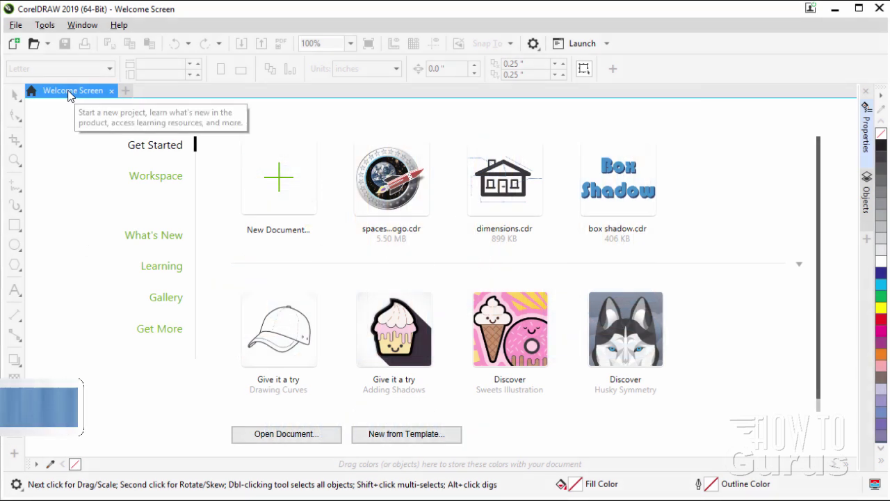
Step: Show What's New, open the Objects docker, and view the Workspace choices page
{"action": "left_click", "coordinate": [143, 238]}
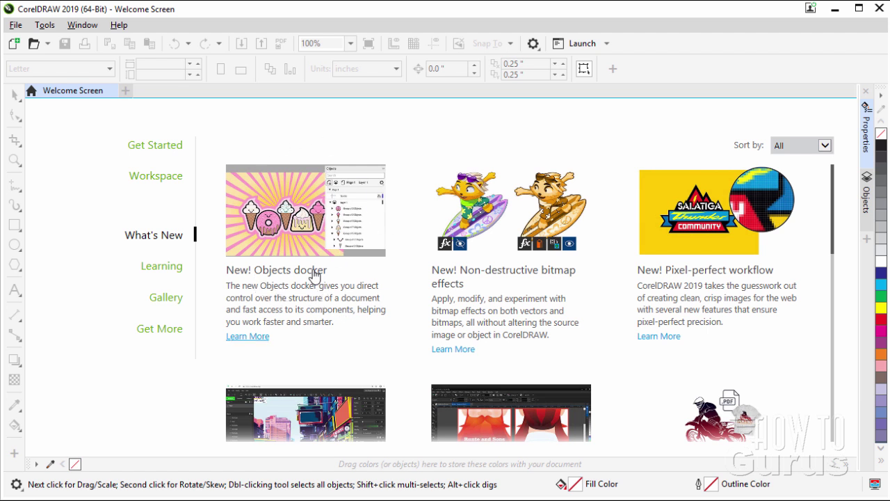
{"action": "left_click", "coordinate": [867, 201]}
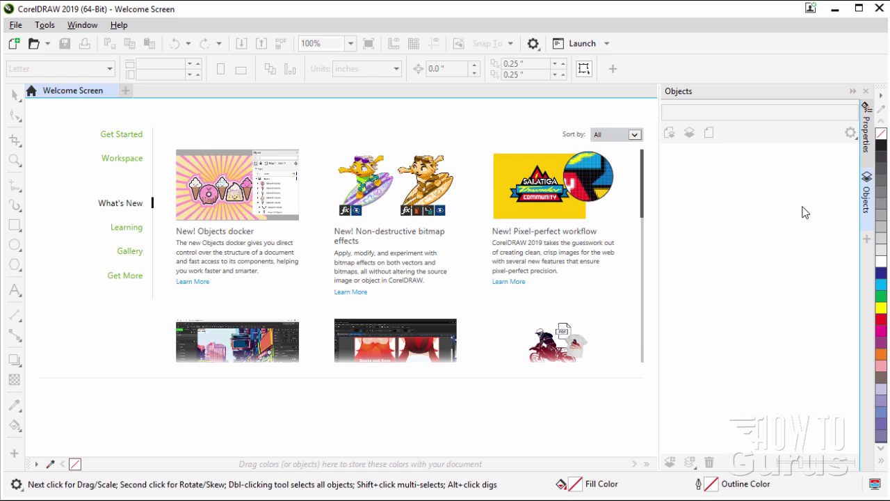
{"action": "left_click", "coordinate": [125, 162]}
Step: Go back to Get Started and open the spaceship logo.cdr document
{"action": "left_click", "coordinate": [123, 139]}
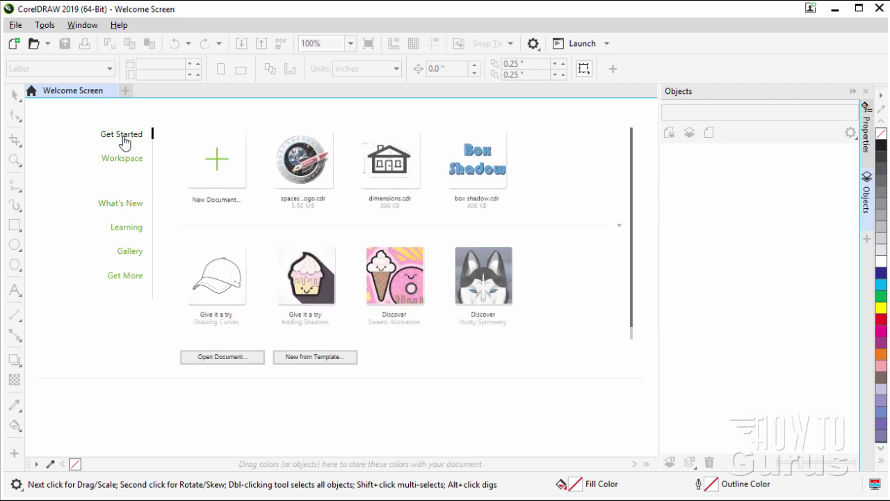
{"action": "left_click", "coordinate": [282, 166]}
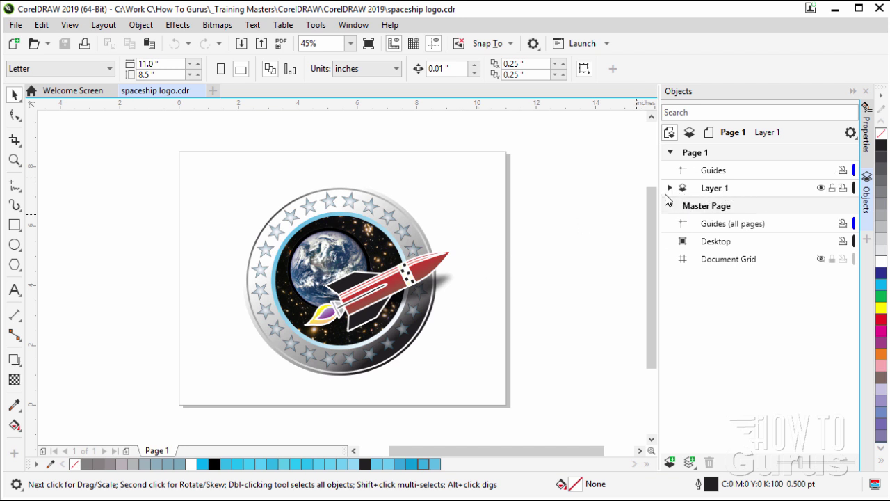
Step: Expand Layer 1 and the CGS06997.cdr group in the Objects docker and browse its curves
{"action": "left_click", "coordinate": [670, 188]}
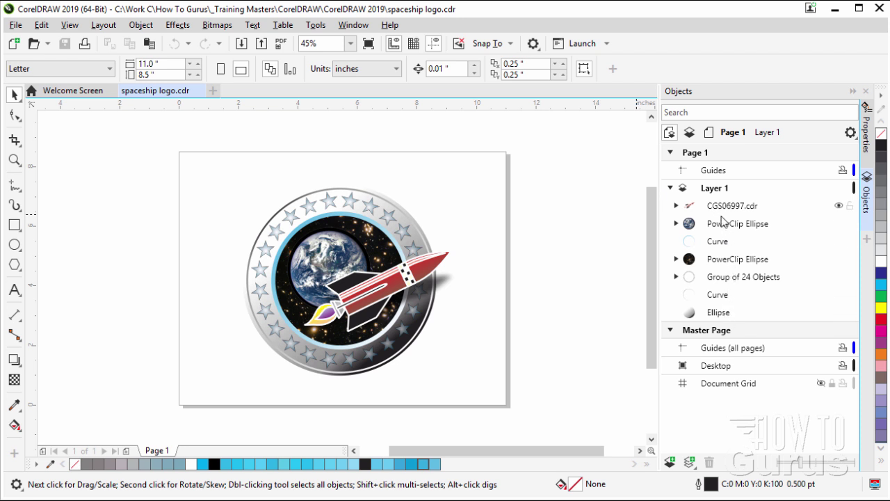
{"action": "left_click", "coordinate": [676, 205]}
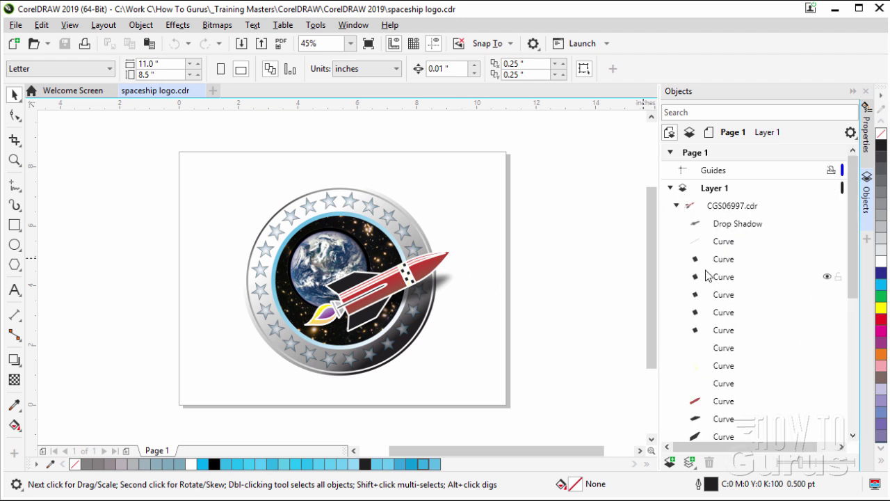
{"action": "left_click", "coordinate": [676, 207]}
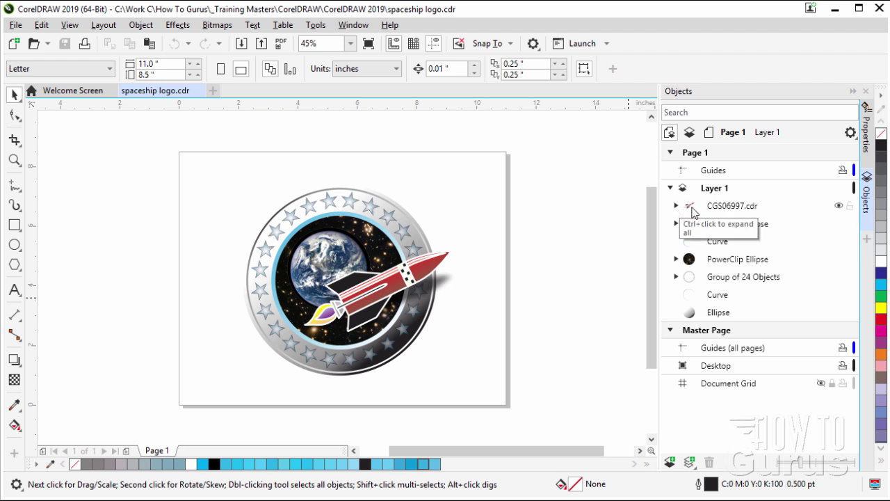
{"action": "left_click", "coordinate": [676, 206]}
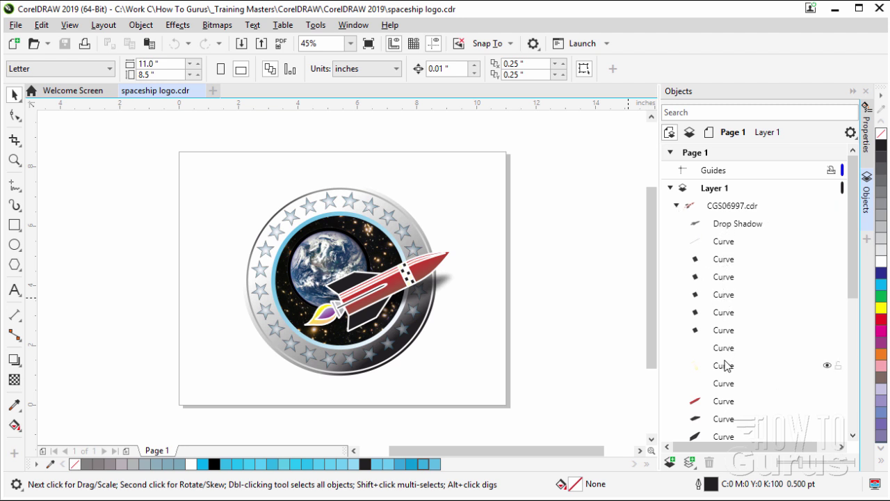
{"action": "scroll", "coordinate": [724, 365], "scroll_direction": "down", "scroll_amount": 3}
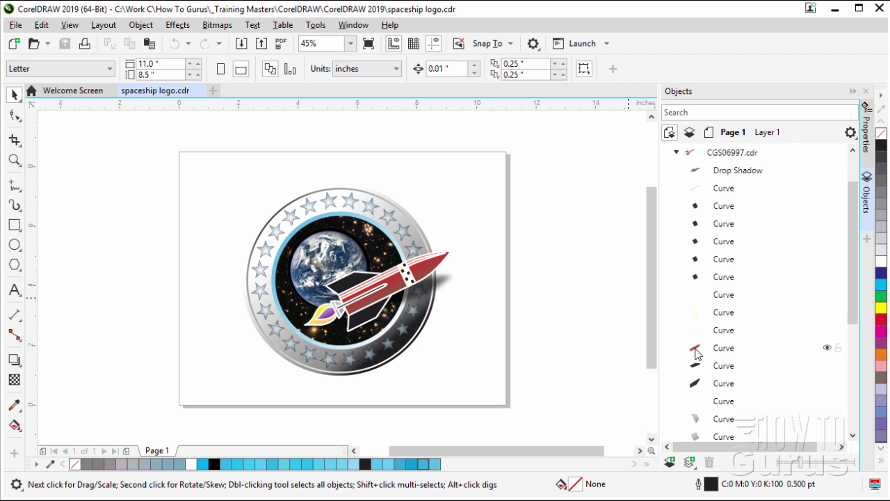
{"action": "scroll", "coordinate": [701, 358], "scroll_direction": "down", "scroll_amount": 2}
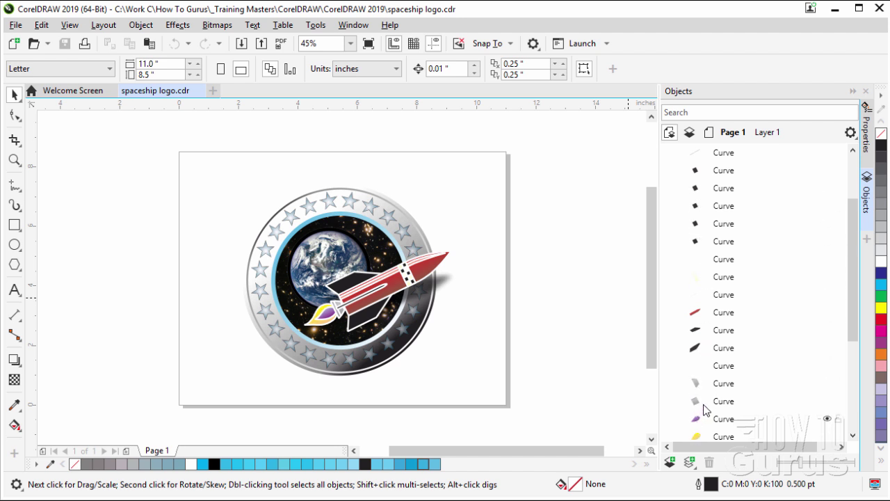
{"action": "scroll", "coordinate": [706, 410], "scroll_direction": "up", "scroll_amount": 3}
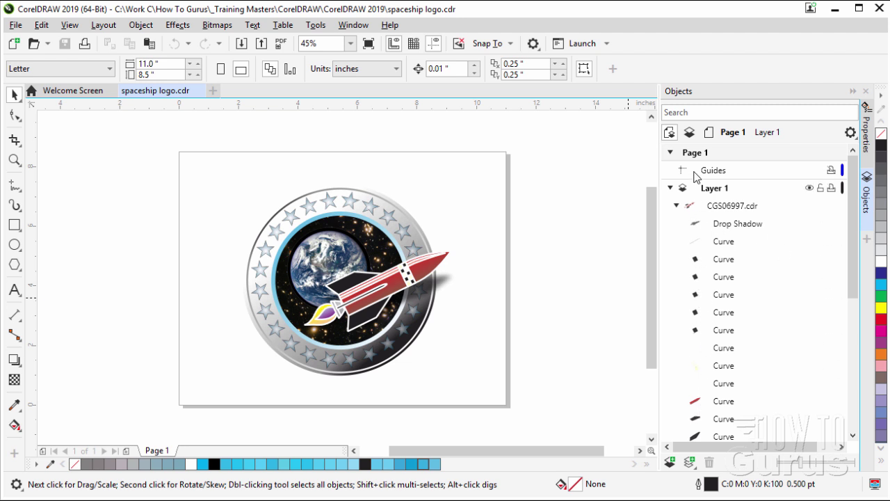
{"action": "left_click", "coordinate": [690, 134]}
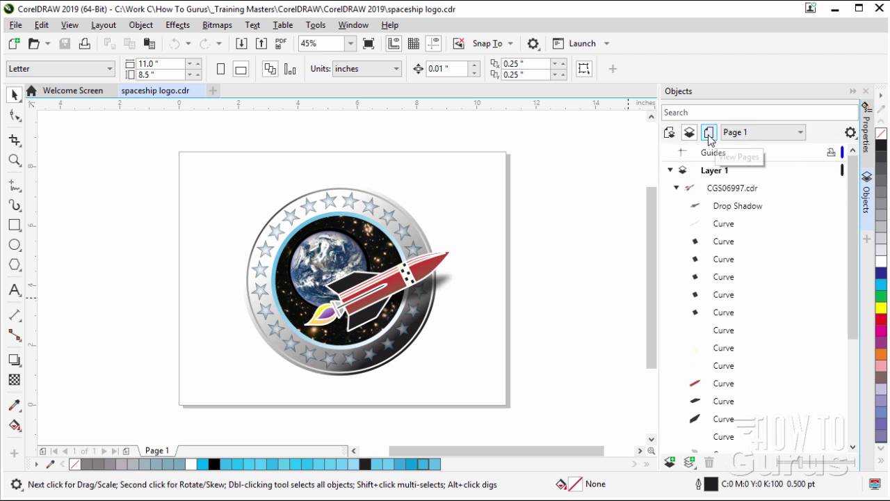
{"action": "left_click", "coordinate": [708, 135]}
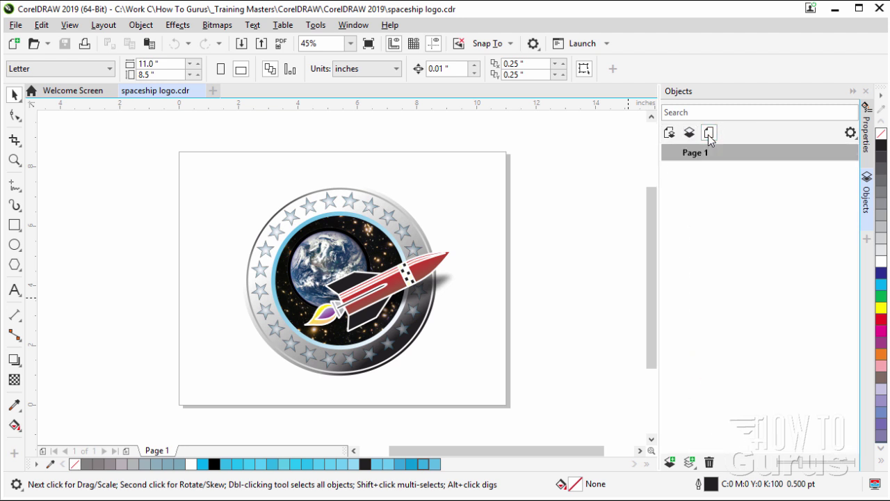
{"action": "left_click", "coordinate": [669, 133]}
{"action": "left_click", "coordinate": [671, 134]}
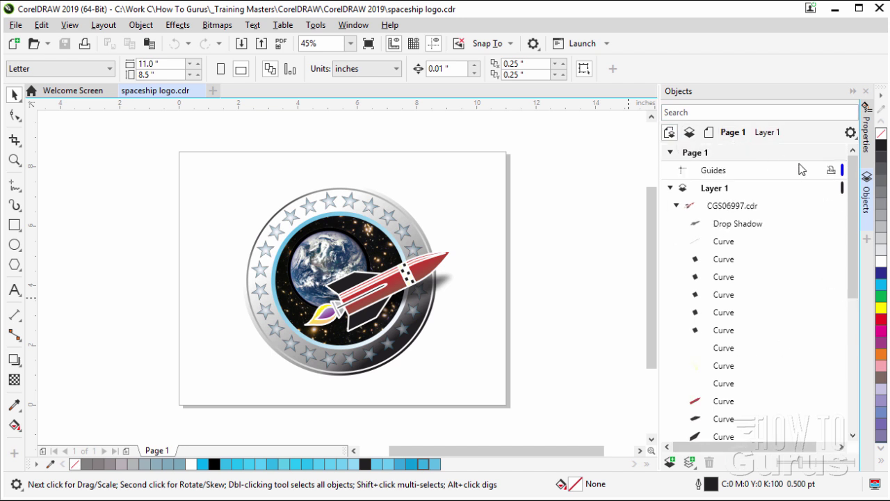
{"action": "left_click", "coordinate": [850, 133]}
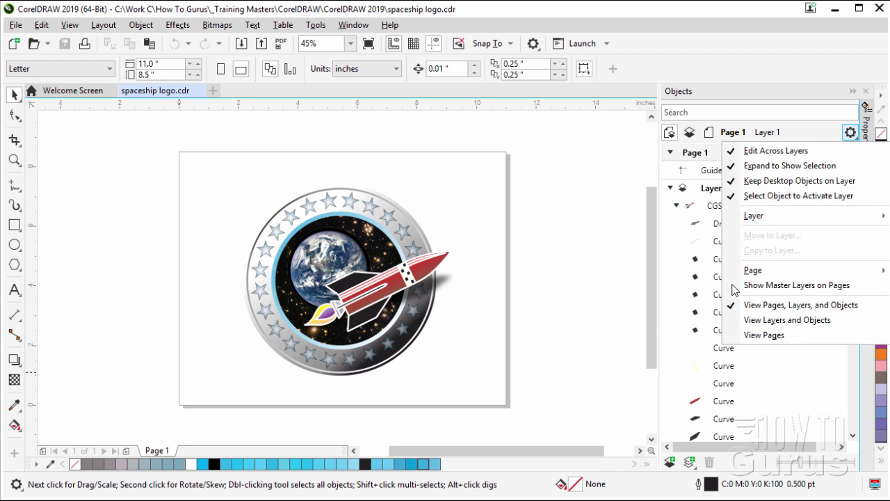
{"action": "left_click", "coordinate": [778, 122]}
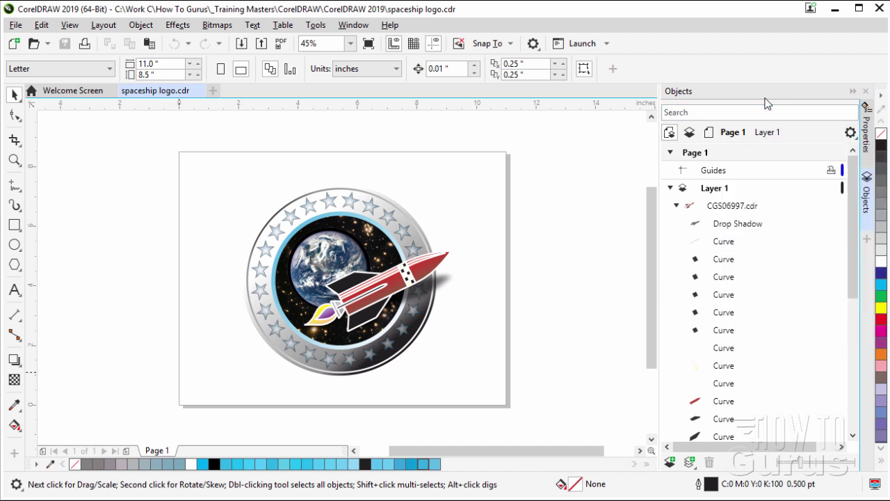
{"action": "right_click", "coordinate": [733, 224]}
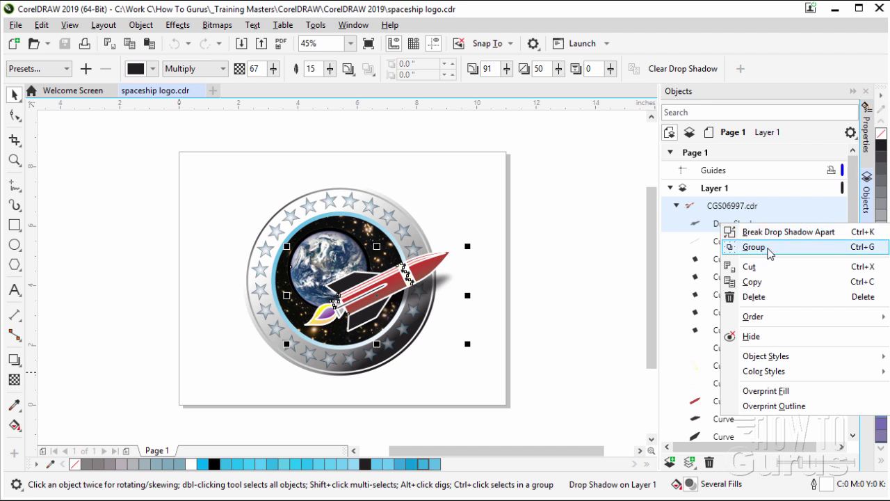
{"action": "left_click", "coordinate": [749, 230]}
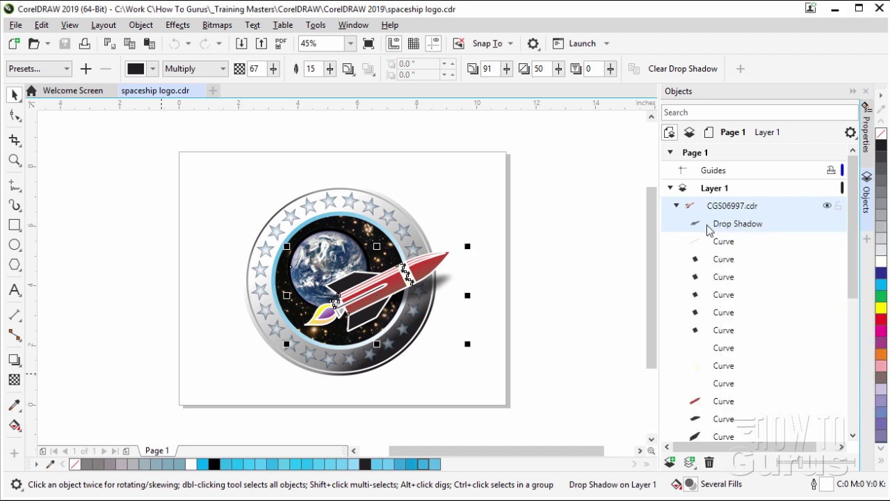
Step: Select the Earth PowerClip ellipse and view its context menu without changing anything
{"action": "left_click", "coordinate": [574, 197]}
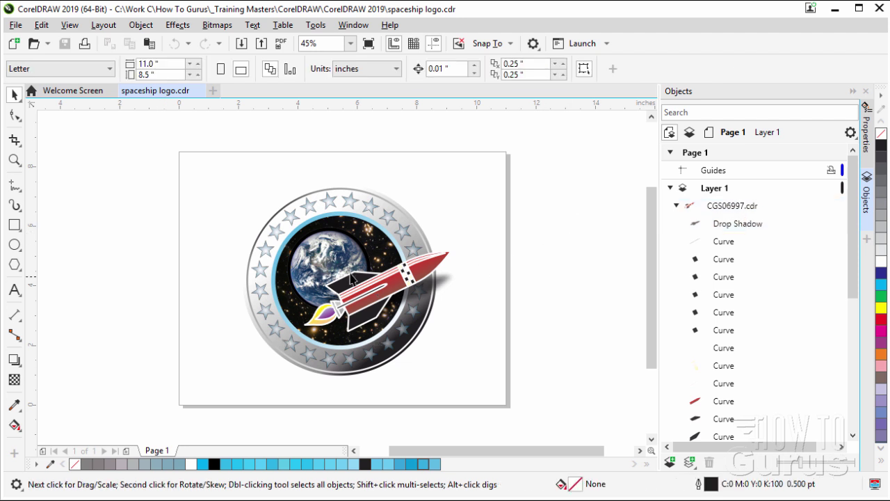
{"action": "left_click", "coordinate": [324, 257]}
{"action": "right_click", "coordinate": [324, 255]}
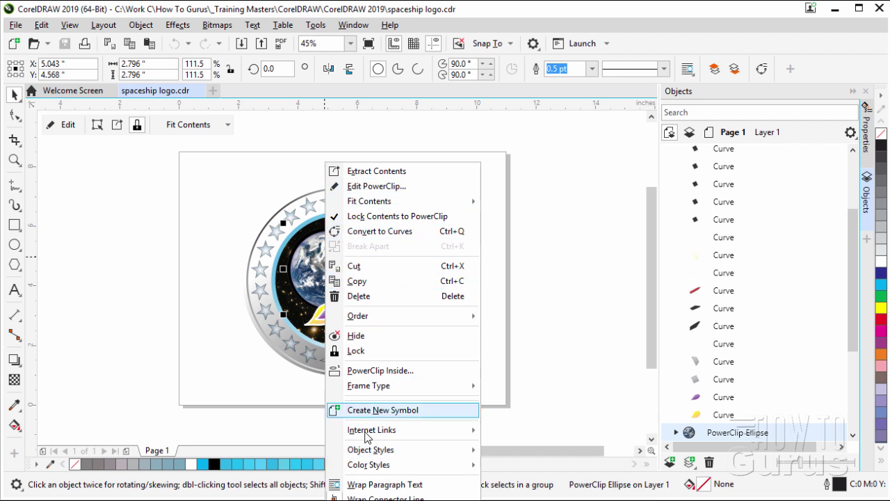
{"action": "mouse_move", "coordinate": [347, 316]}
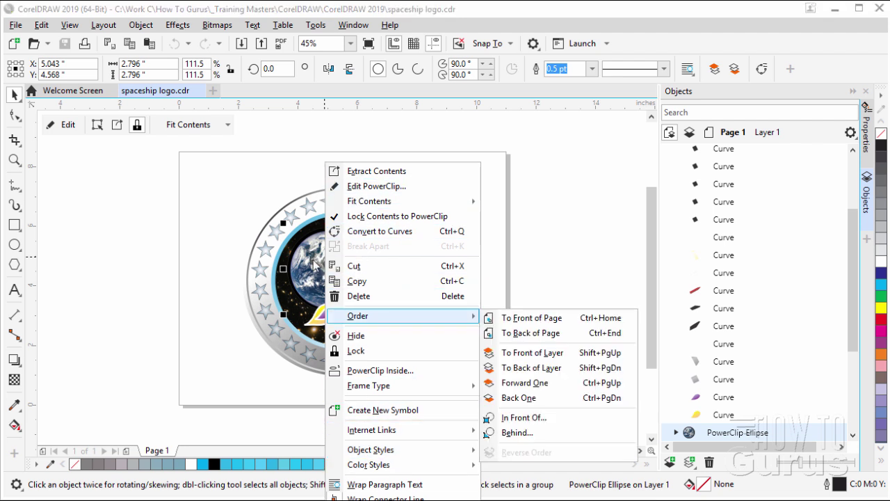
{"action": "left_click", "coordinate": [219, 213]}
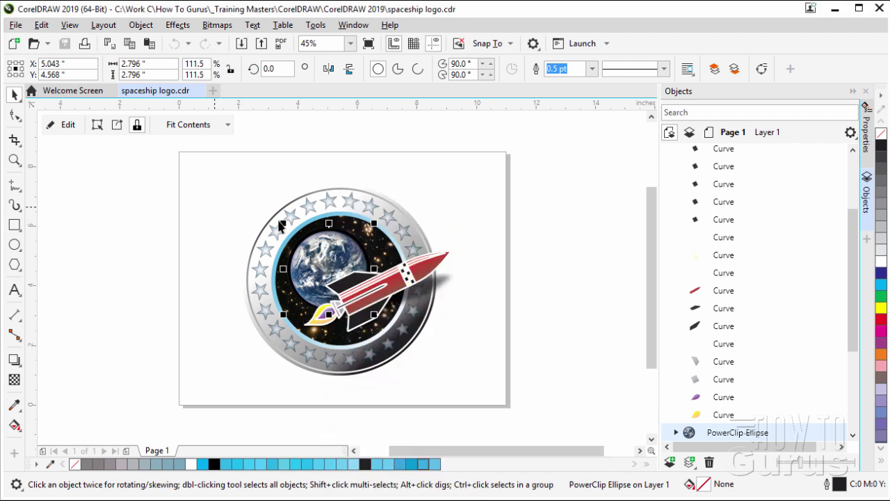
Step: View the rocket group's context menu, deselect it, and return to the Welcome Screen
{"action": "right_click", "coordinate": [395, 285]}
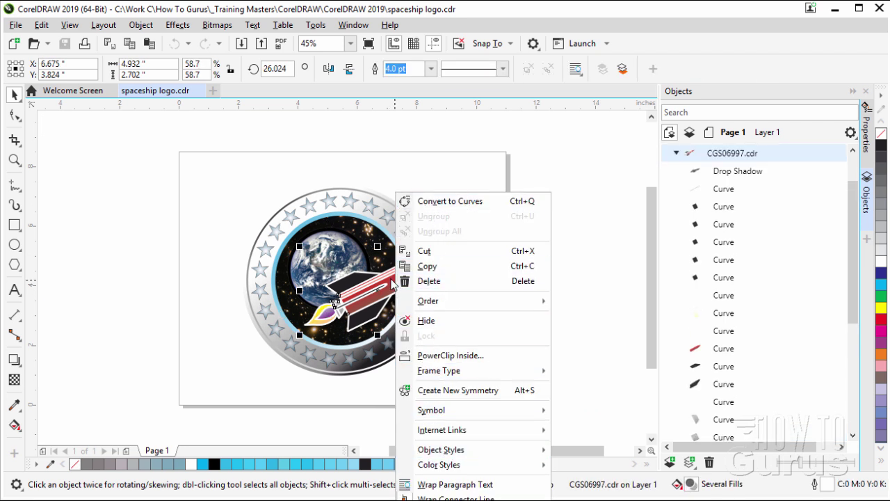
{"action": "left_click", "coordinate": [228, 235]}
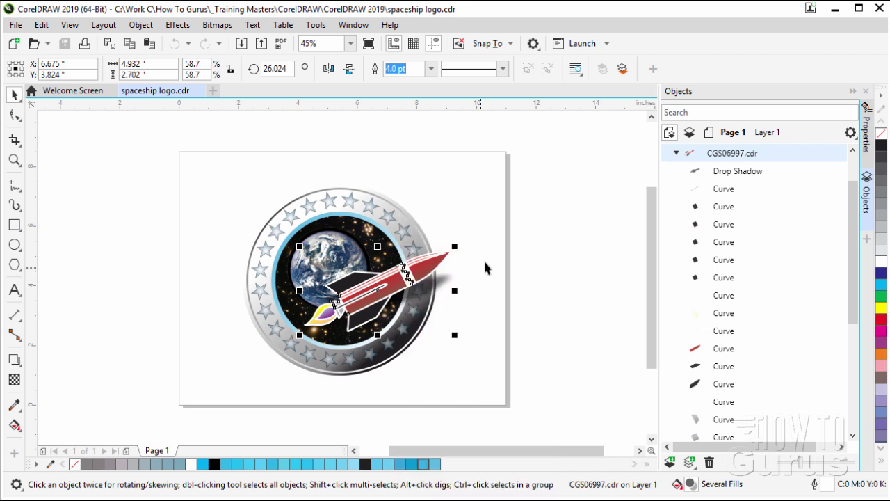
{"action": "left_click", "coordinate": [572, 252]}
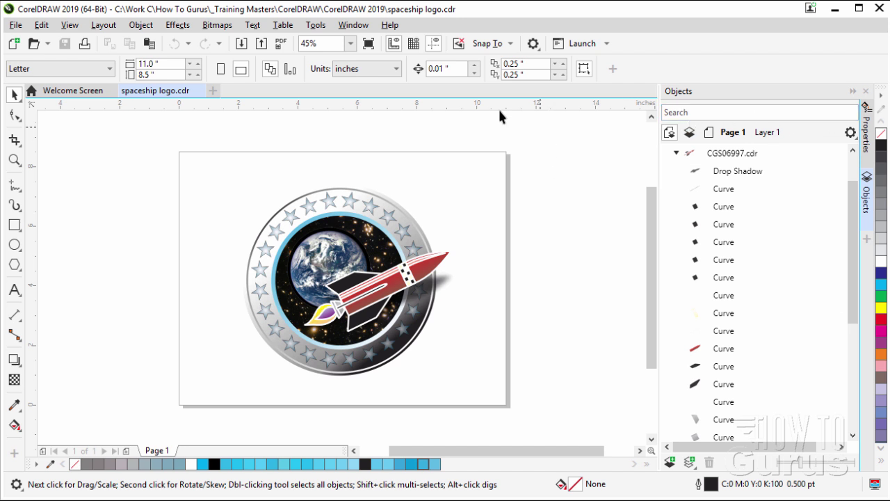
{"action": "left_click", "coordinate": [77, 91]}
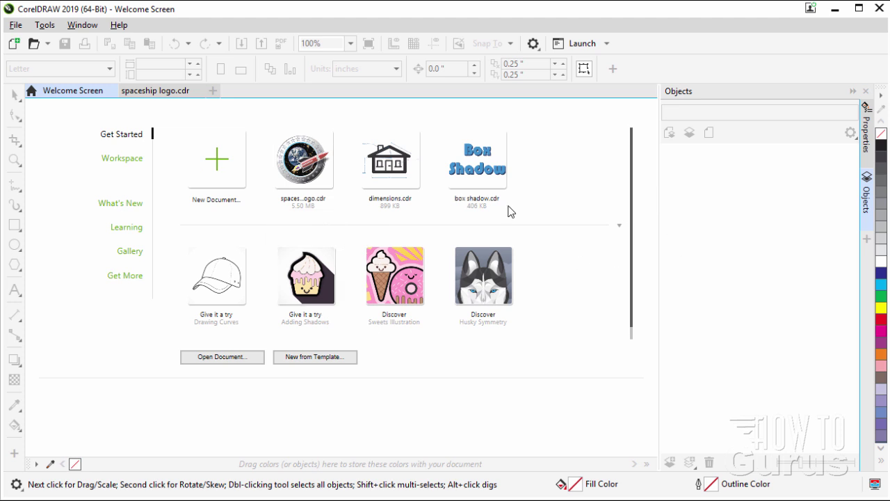
Step: Show the What's New cards full-width with the Objects docker collapsed
{"action": "left_click", "coordinate": [112, 209]}
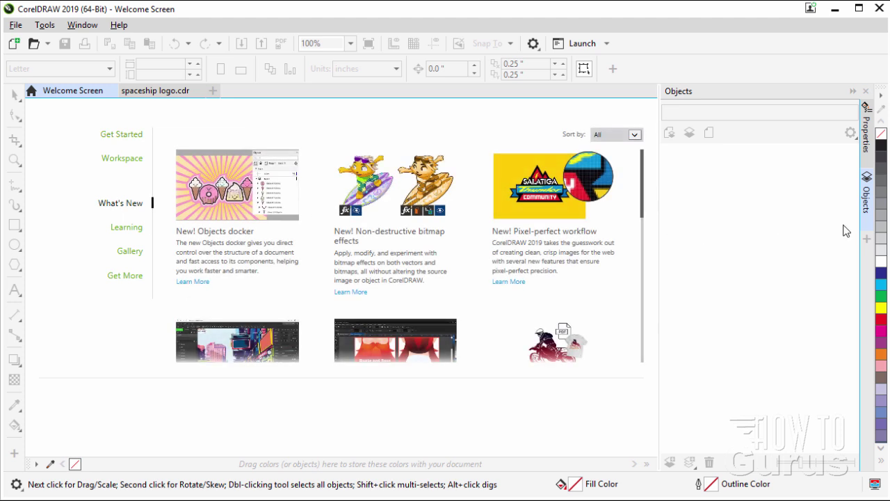
{"action": "left_click", "coordinate": [867, 201]}
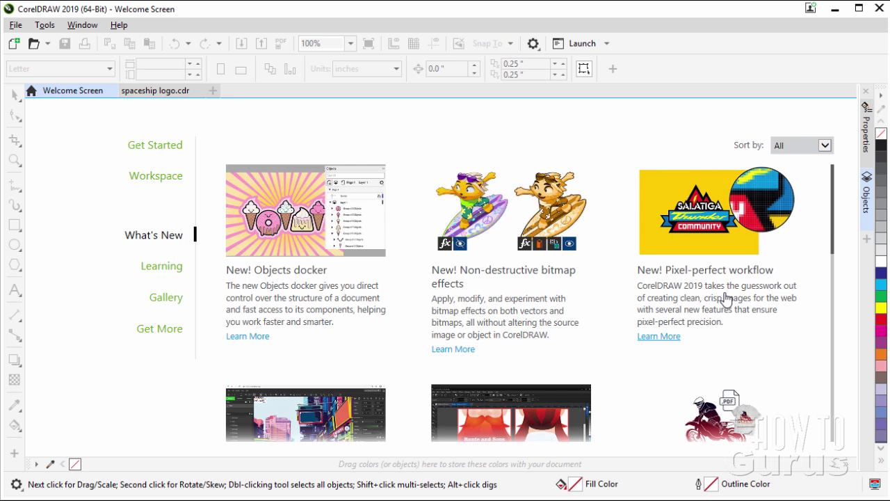
Step: Scroll down What's New to the CorelDRAW.app, Template workflow and PDF/X support cards
{"action": "scroll", "coordinate": [835, 209], "scroll_direction": "down", "scroll_amount": 2}
{"action": "scroll", "coordinate": [834, 261], "scroll_direction": "down", "scroll_amount": 2}
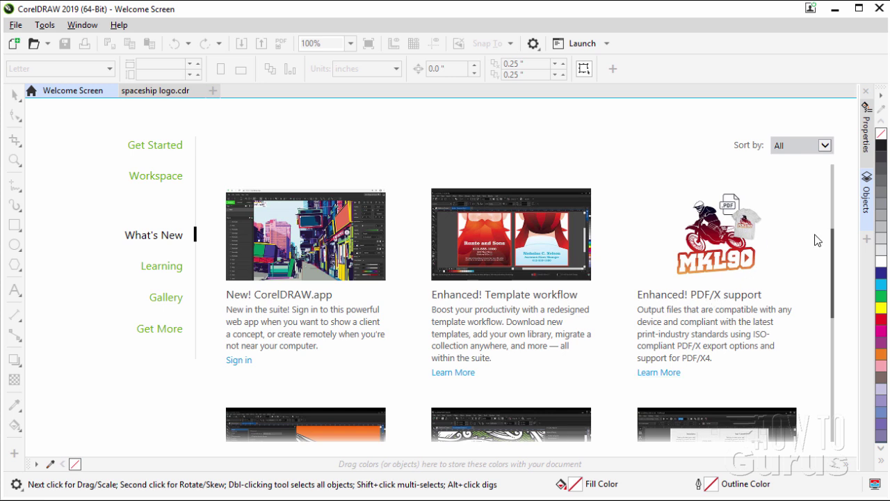
Step: Scroll to the bottom of the What's New list and back to the CorelDRAW.app card
{"action": "left_click_drag", "start_coordinate": [830, 258], "coordinate": [835, 304]}
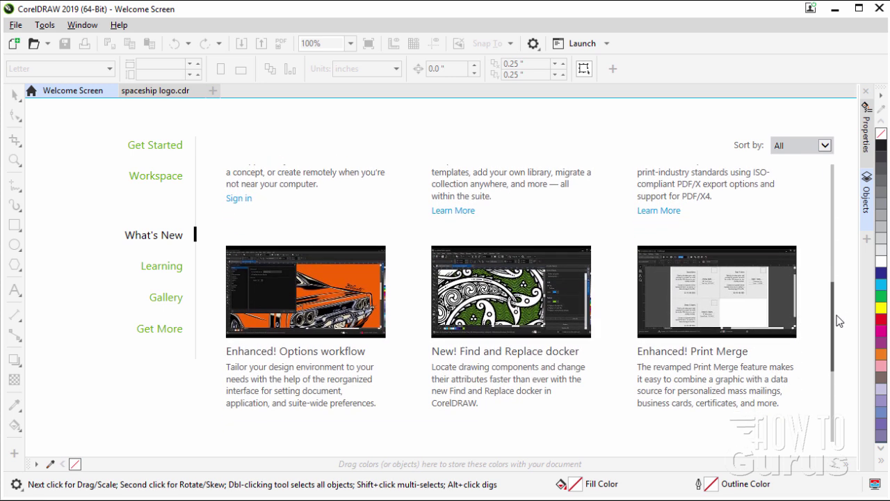
{"action": "scroll", "coordinate": [465, 332], "scroll_direction": "down", "scroll_amount": 2}
{"action": "scroll", "coordinate": [574, 313], "scroll_direction": "up", "scroll_amount": 1}
{"action": "scroll", "coordinate": [574, 313], "scroll_direction": "down", "scroll_amount": 1}
{"action": "scroll", "coordinate": [342, 310], "scroll_direction": "up", "scroll_amount": 1}
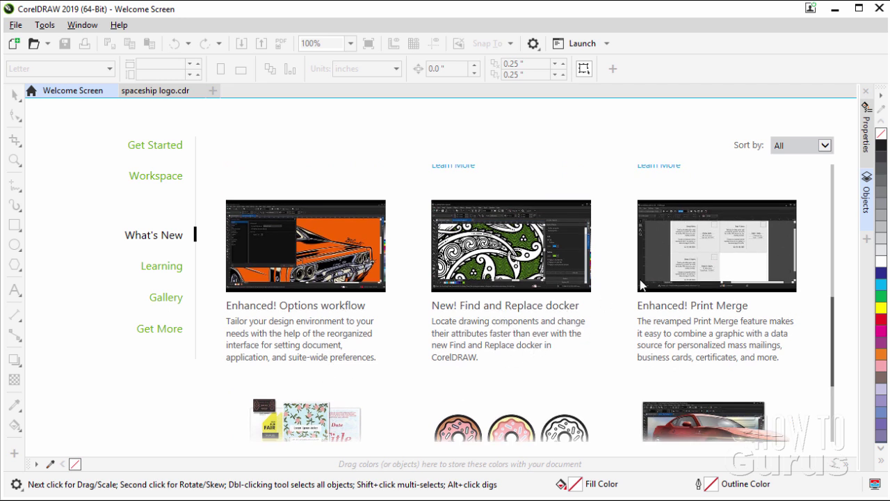
{"action": "scroll", "coordinate": [570, 260], "scroll_direction": "down", "scroll_amount": 4}
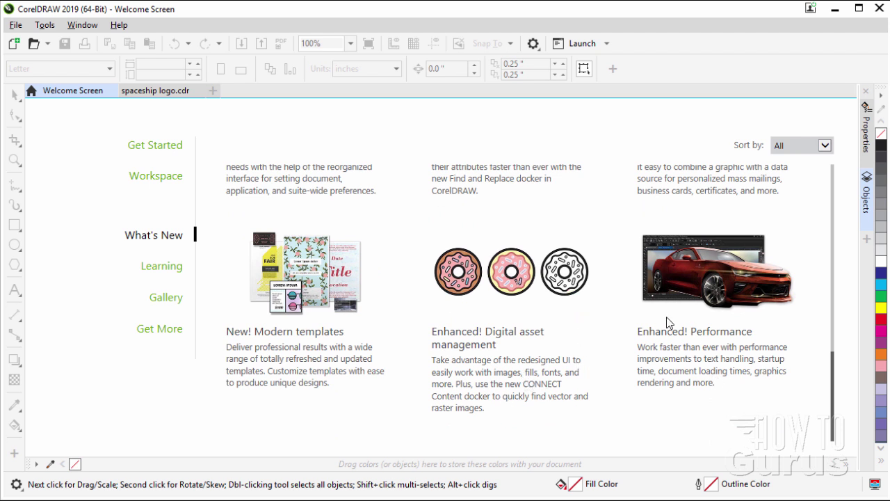
{"action": "scroll", "coordinate": [619, 326], "scroll_direction": "up", "scroll_amount": 4}
{"action": "scroll", "coordinate": [606, 330], "scroll_direction": "up", "scroll_amount": 10}
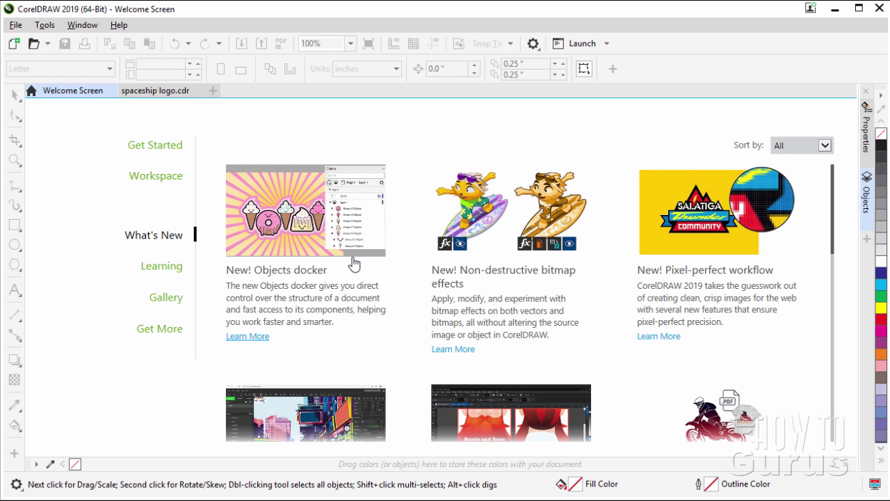
{"action": "scroll", "coordinate": [410, 260], "scroll_direction": "down", "scroll_amount": 3}
{"action": "scroll", "coordinate": [406, 257], "scroll_direction": "down", "scroll_amount": 4}
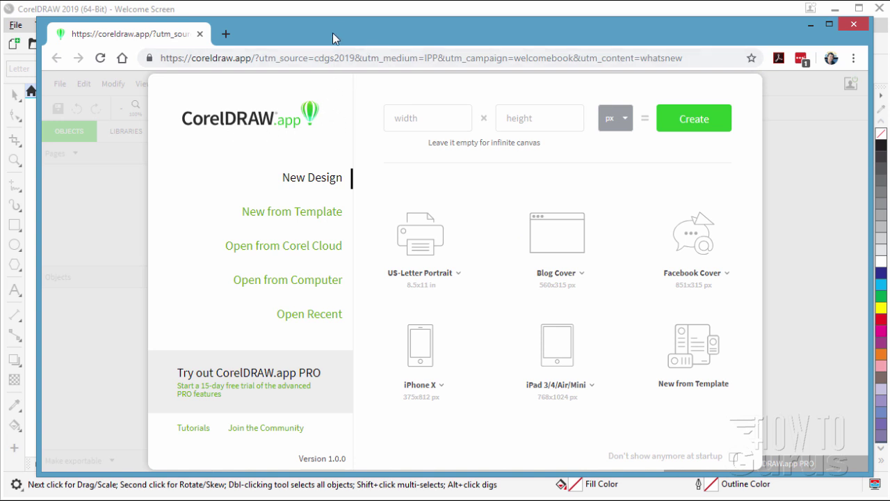
Step: Reposition the browser window and show CorelDRAW.app's New from Template choices
{"action": "left_click_drag", "start_coordinate": [332, 36], "coordinate": [350, 32]}
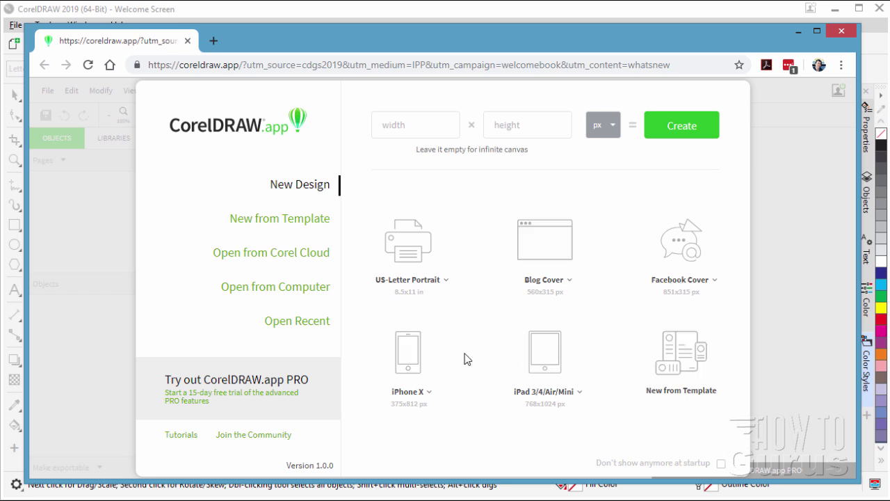
{"action": "left_click", "coordinate": [276, 221]}
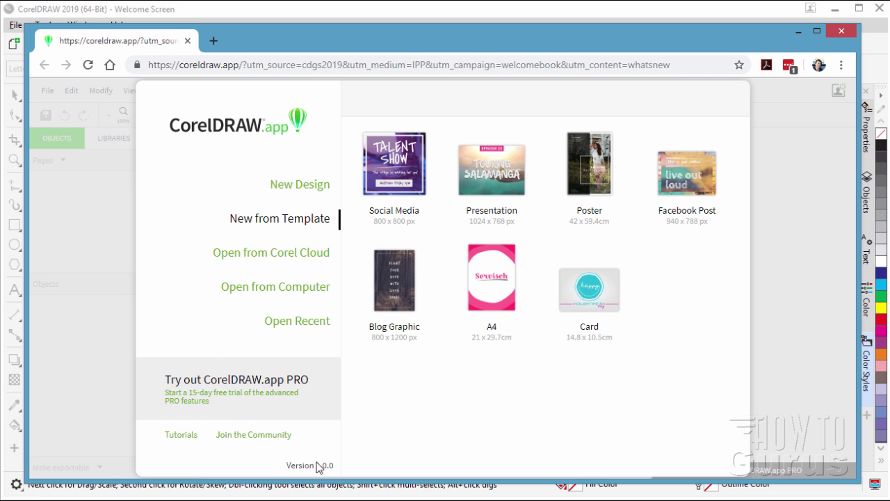
Step: Open compass rose.cdr from the computer in CorelDRAW.app and dismiss the Important Note
{"action": "left_click", "coordinate": [273, 326]}
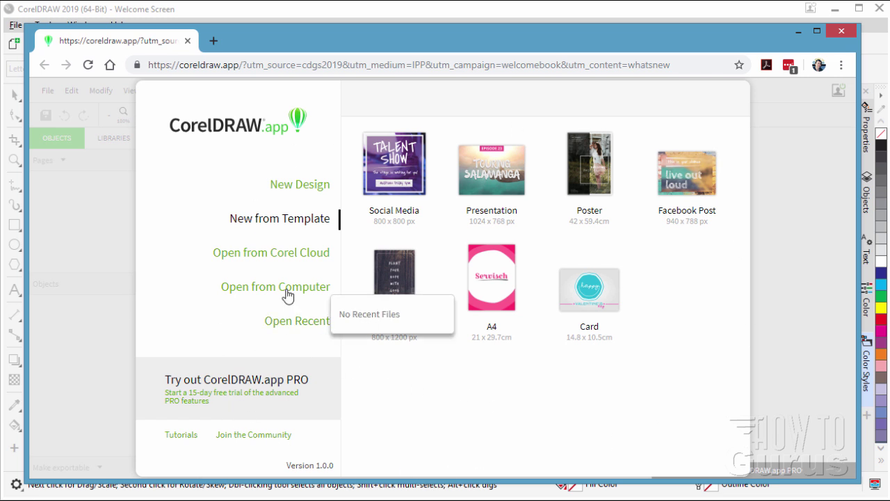
{"action": "left_click", "coordinate": [286, 292]}
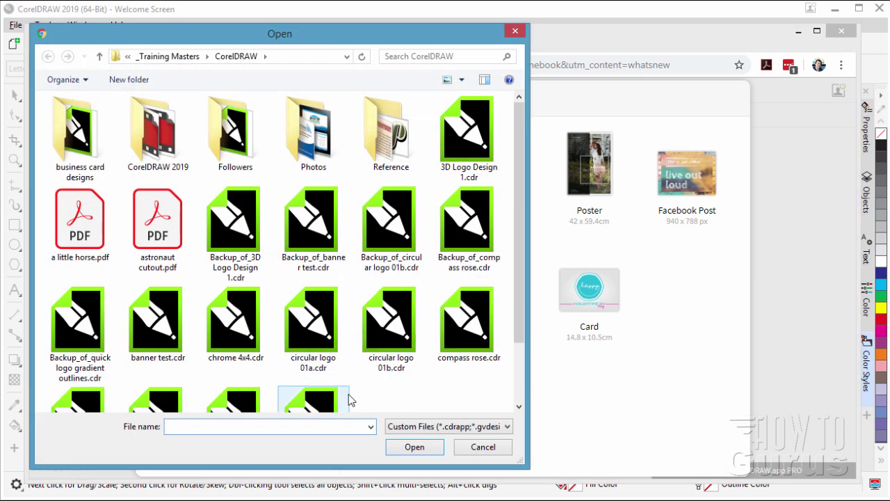
{"action": "left_click", "coordinate": [467, 320]}
{"action": "left_click", "coordinate": [416, 447]}
{"action": "left_click", "coordinate": [645, 355]}
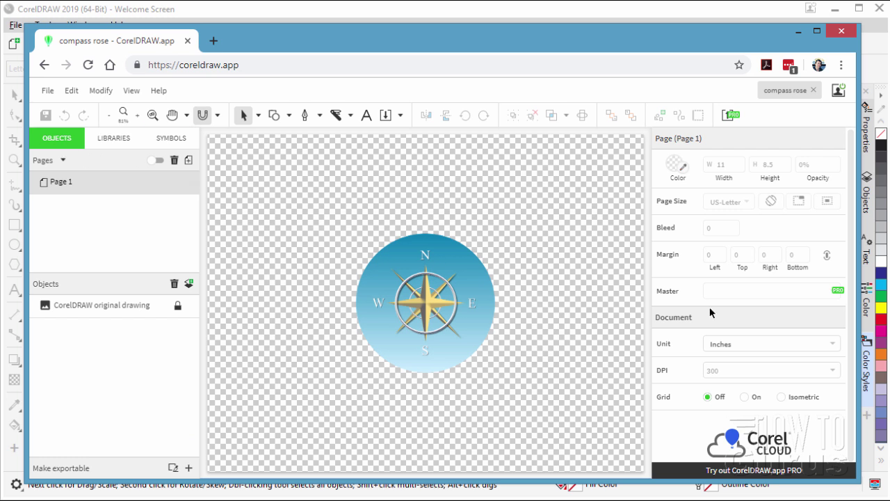
{"action": "left_click", "coordinate": [113, 141]}
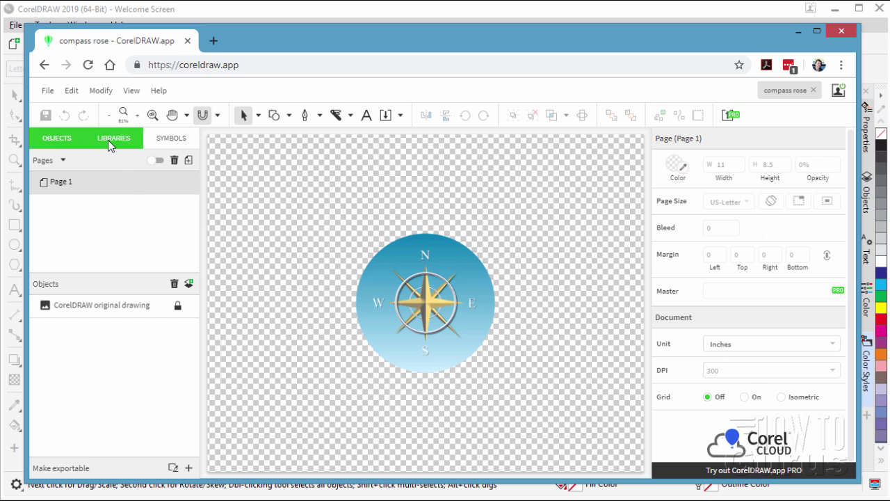
{"action": "left_click", "coordinate": [171, 146]}
{"action": "left_click", "coordinate": [132, 142]}
{"action": "left_click", "coordinate": [69, 143]}
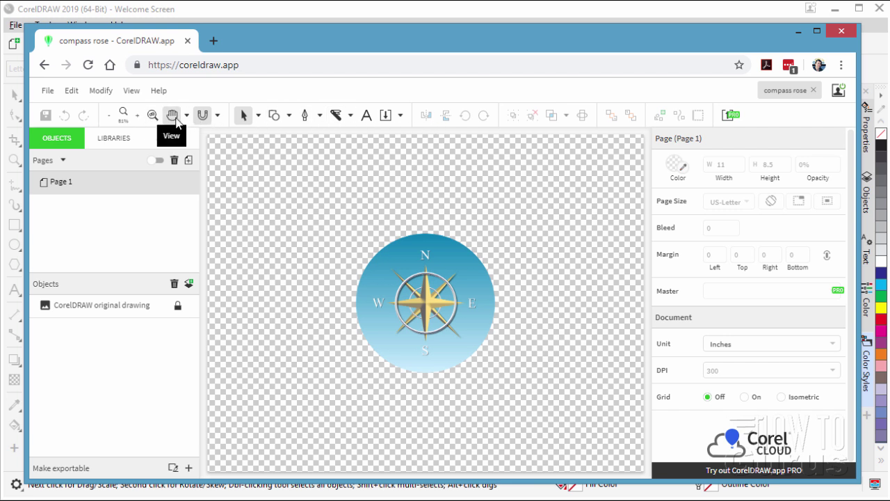
{"action": "left_click", "coordinate": [218, 117]}
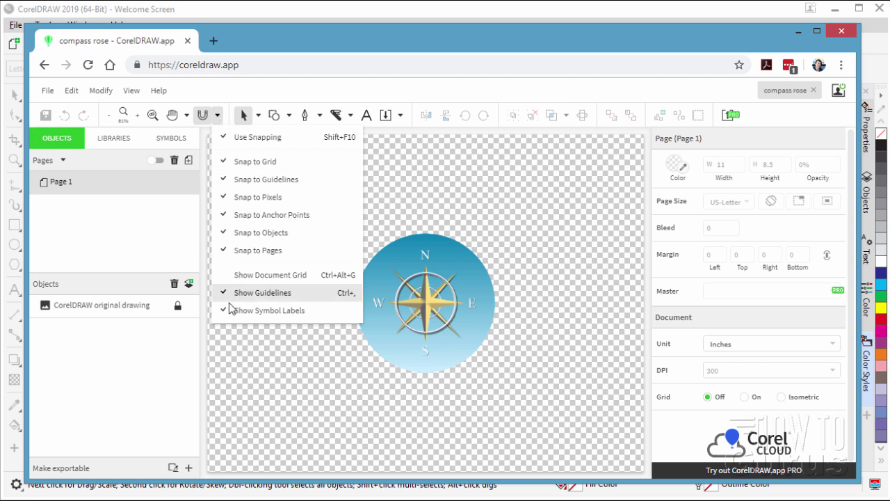
{"action": "left_click", "coordinate": [258, 116]}
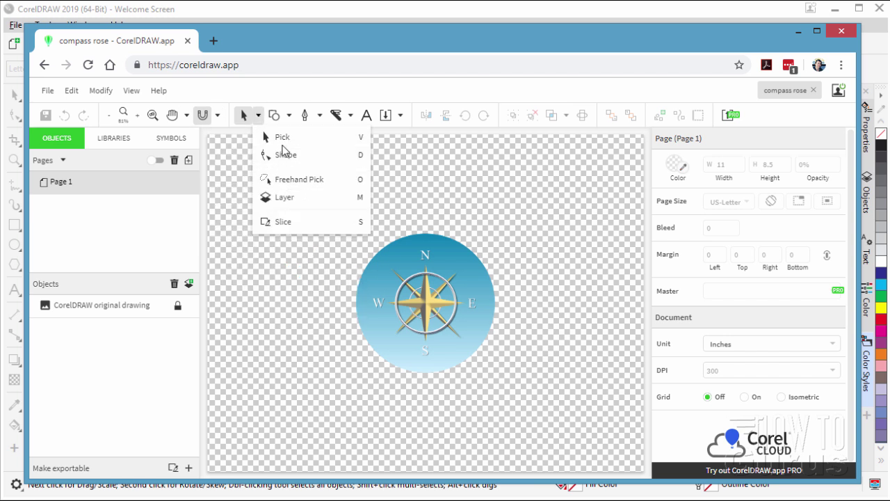
{"action": "left_click", "coordinate": [258, 116]}
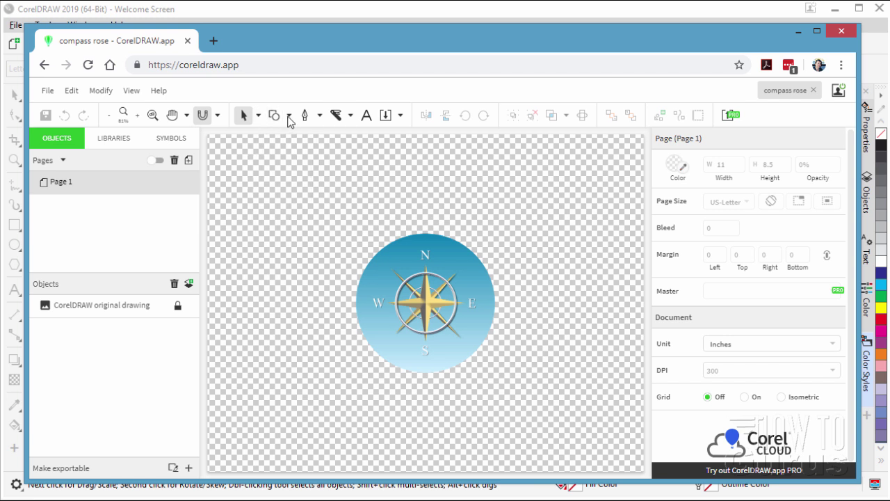
{"action": "left_click", "coordinate": [289, 115]}
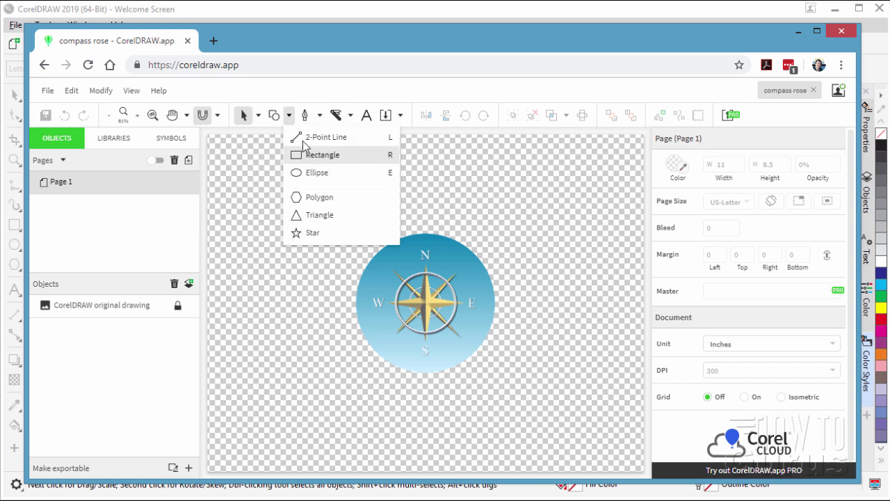
{"action": "left_click", "coordinate": [289, 116]}
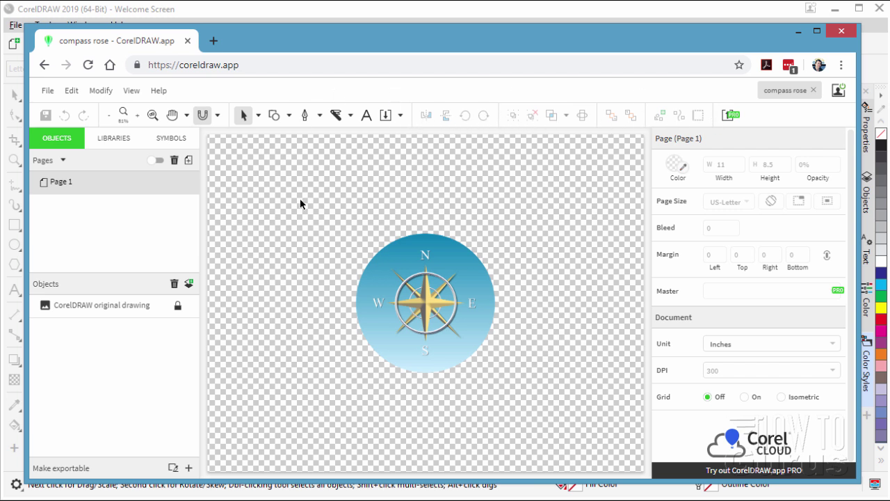
Step: Browse the View and Modify menu commands in CorelDRAW.app, then leave the web app
{"action": "left_click", "coordinate": [130, 92]}
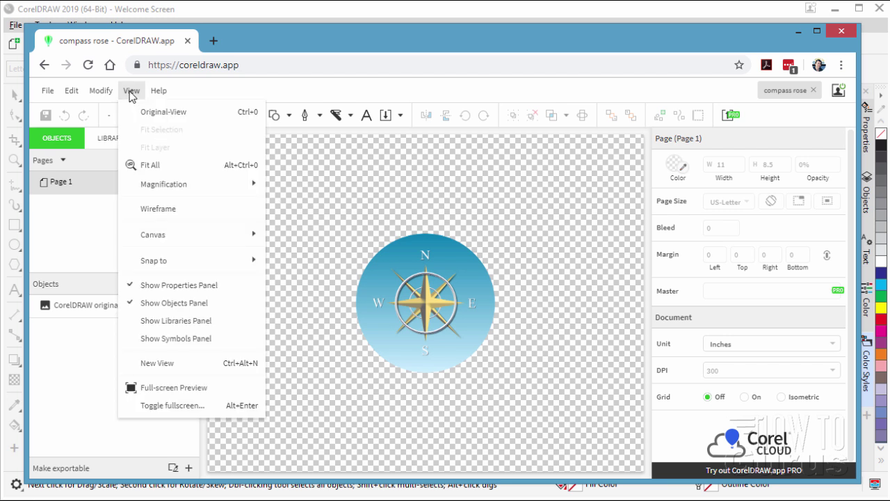
{"action": "mouse_move", "coordinate": [103, 95]}
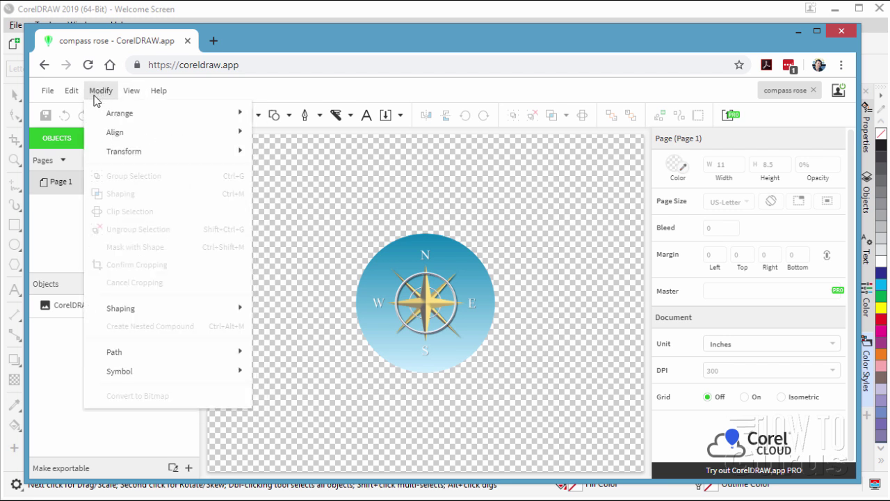
{"action": "mouse_move", "coordinate": [43, 95]}
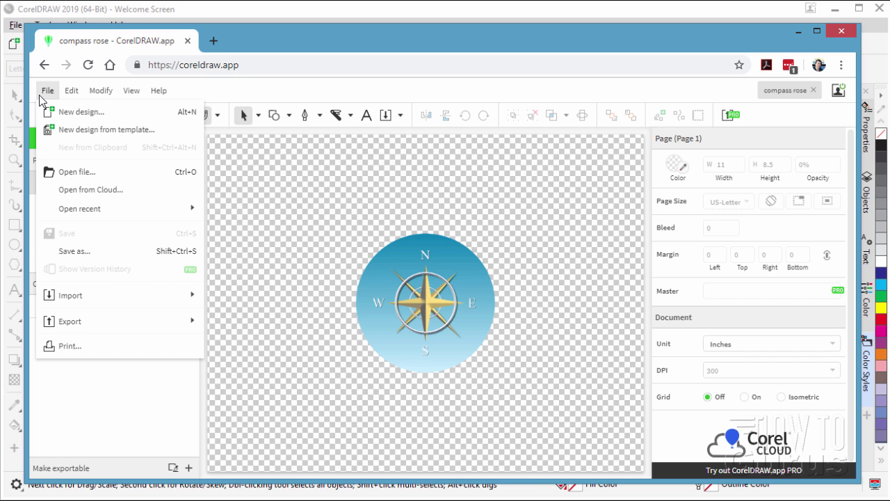
{"action": "left_click", "coordinate": [335, 97]}
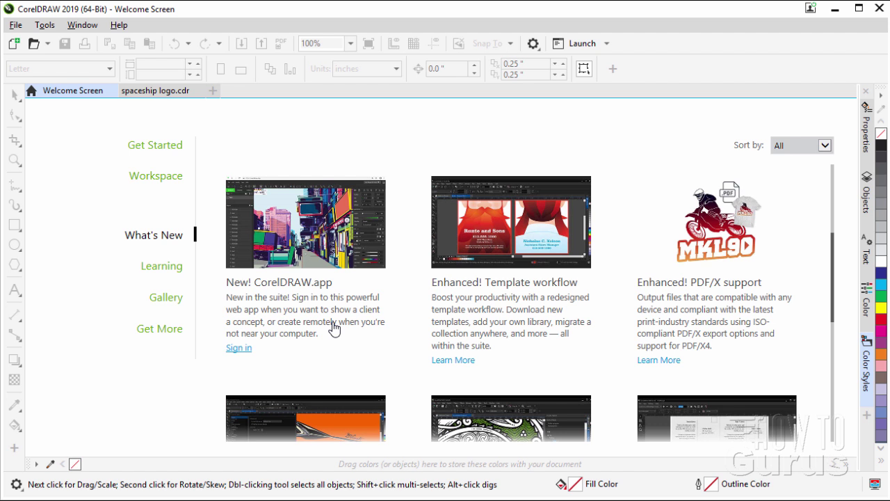
Step: Scroll the What's New page up to the row starting with the Objects docker card
{"action": "scroll", "coordinate": [415, 264], "scroll_direction": "up", "scroll_amount": 3}
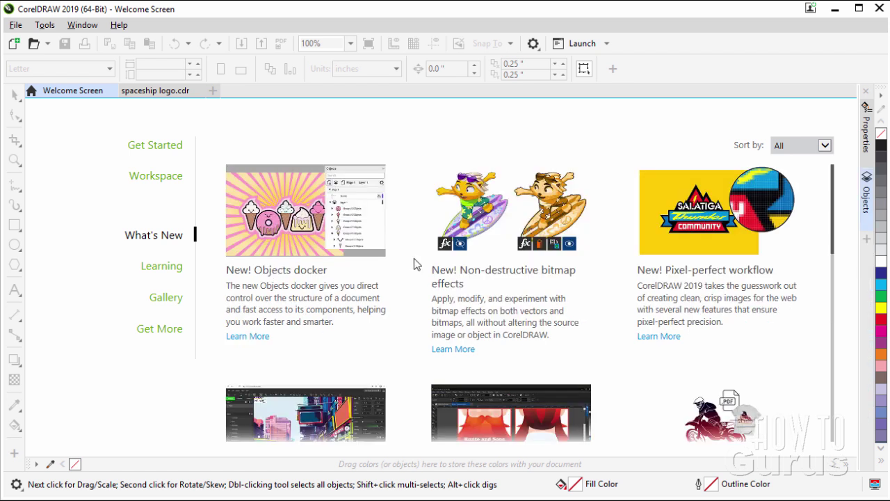